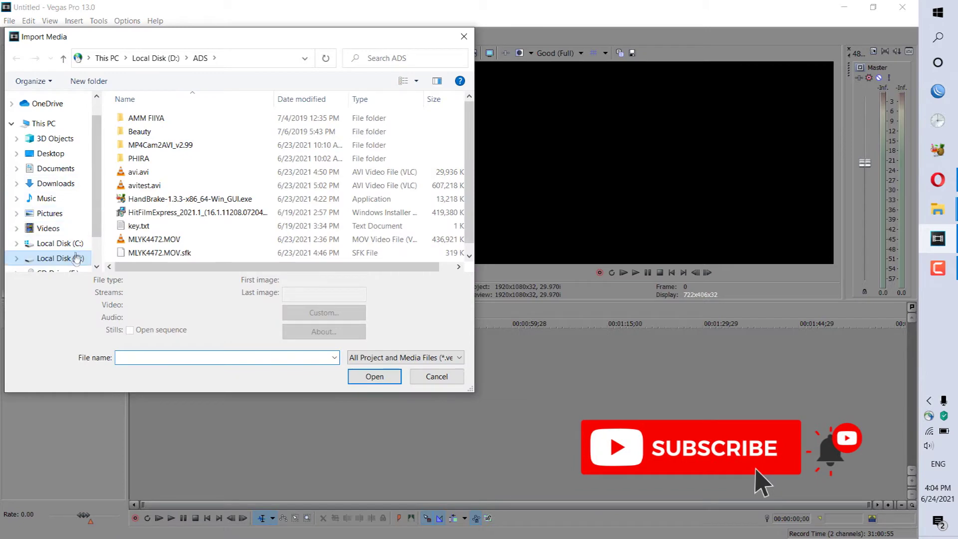
Step: Try to import avi.avi from the ADS folder on Local Disk (D:) into the project media
{"action": "left_click", "coordinate": [76, 258]}
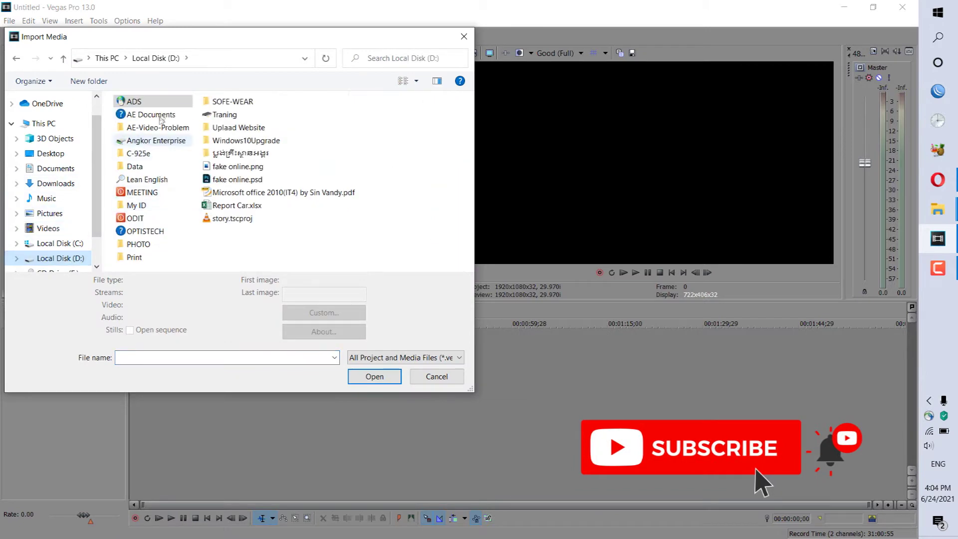
{"action": "double_click", "coordinate": [134, 100]}
{"action": "double_click", "coordinate": [138, 158]}
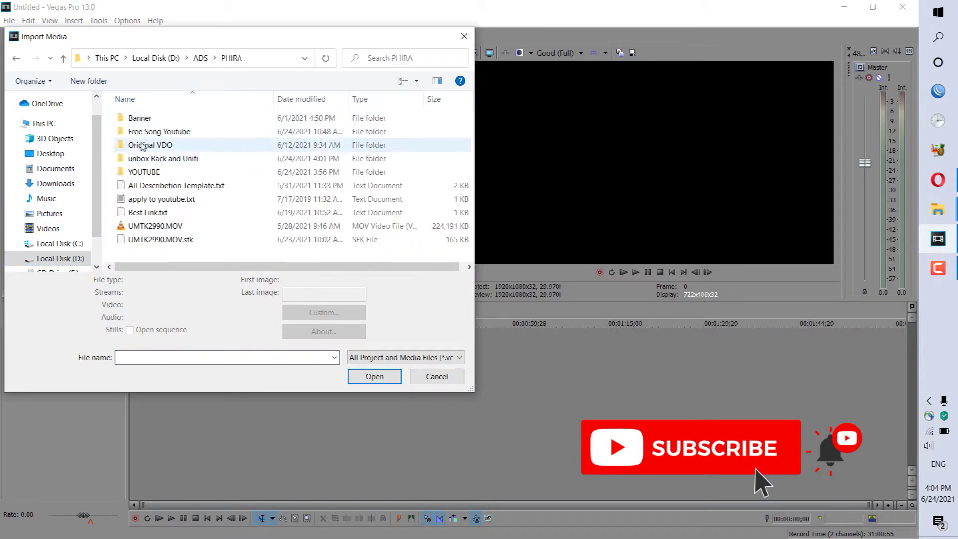
{"action": "left_click", "coordinate": [17, 60]}
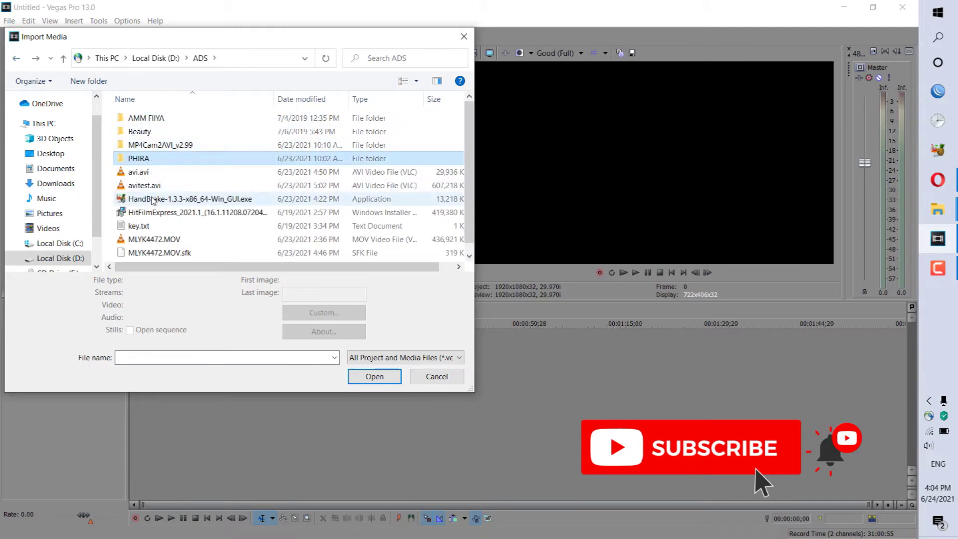
{"action": "double_click", "coordinate": [139, 172]}
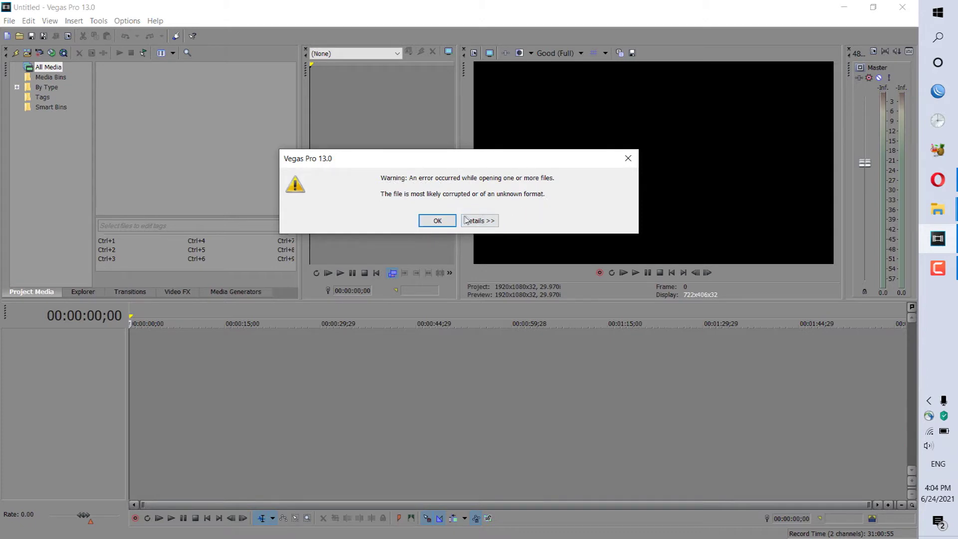
Step: Examine the details of the media import error, dismiss the message and minimize the Vegas Pro window
{"action": "left_click", "coordinate": [478, 222]}
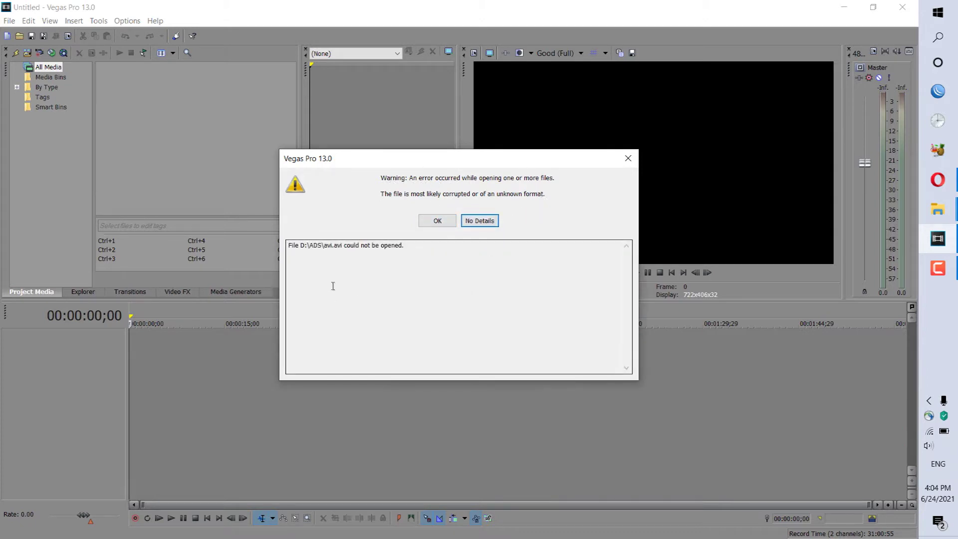
{"action": "left_click_drag", "start_coordinate": [291, 248], "coordinate": [422, 250]}
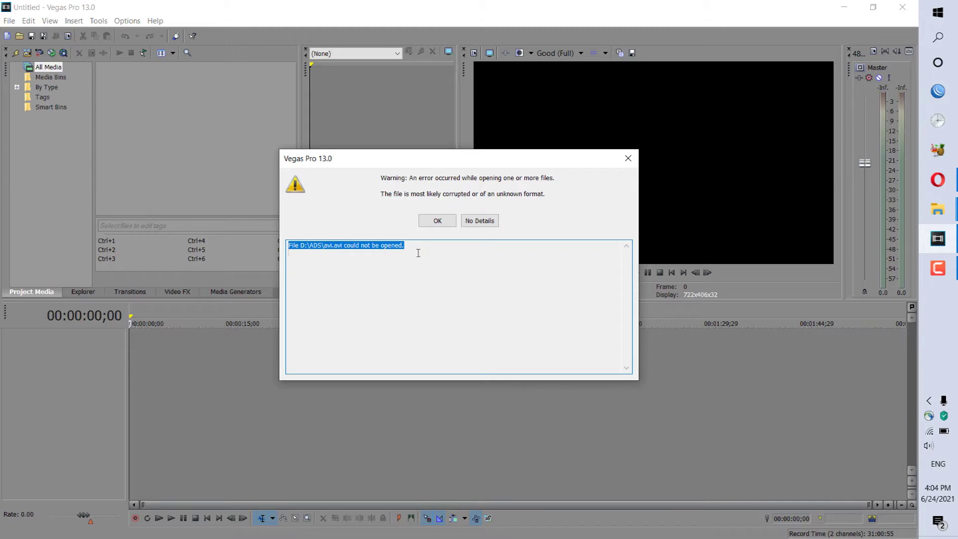
{"action": "left_click", "coordinate": [381, 254]}
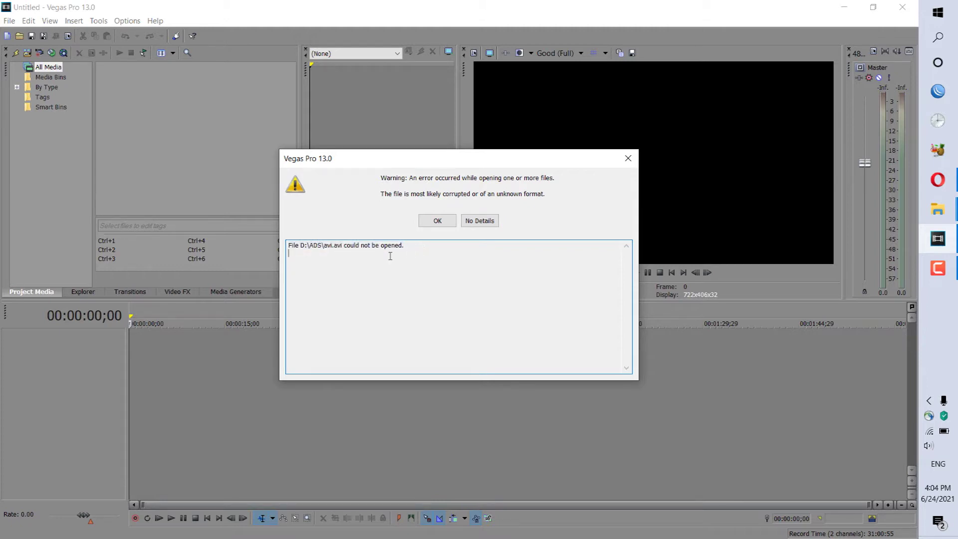
{"action": "left_click", "coordinate": [628, 158]}
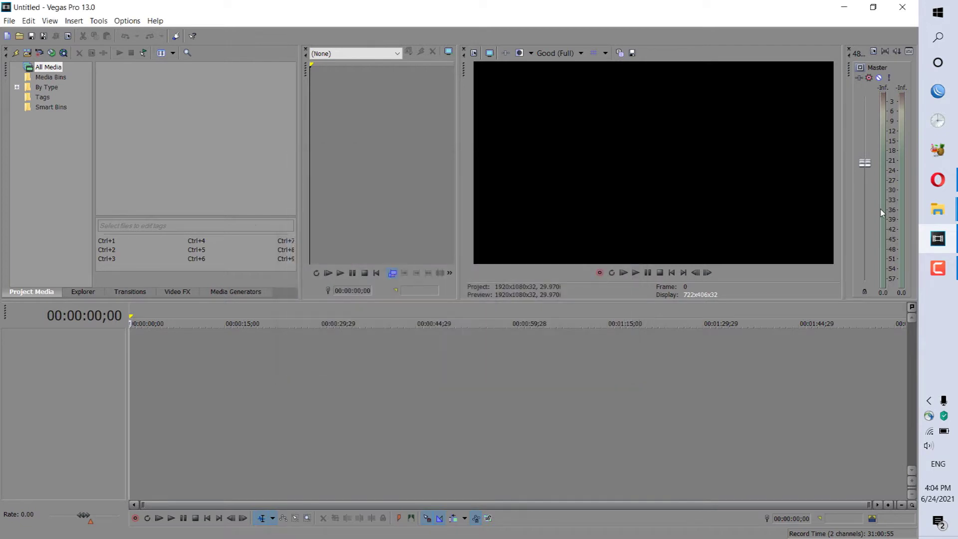
{"action": "left_click", "coordinate": [844, 8]}
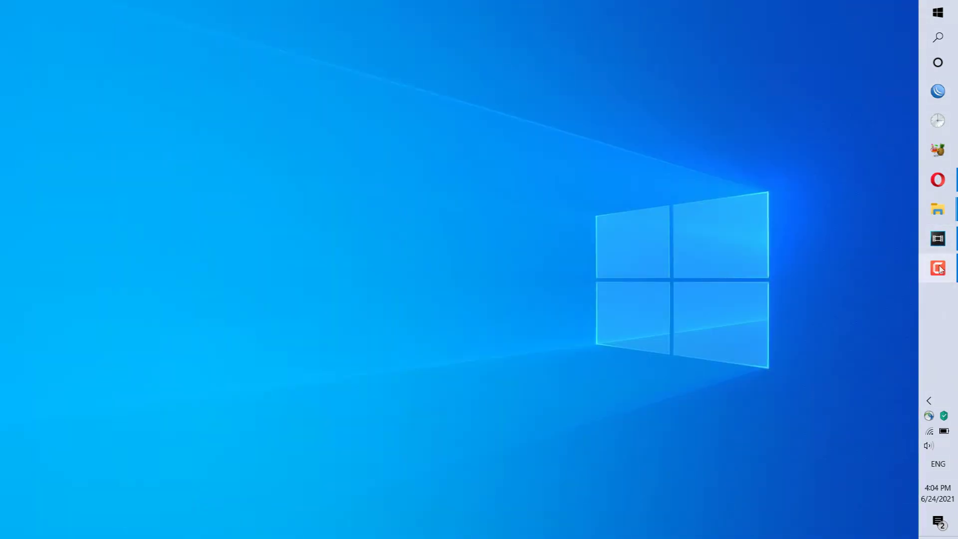
Step: Launch Chrome and open google.com.au
{"action": "mouse_move", "coordinate": [938, 271]}
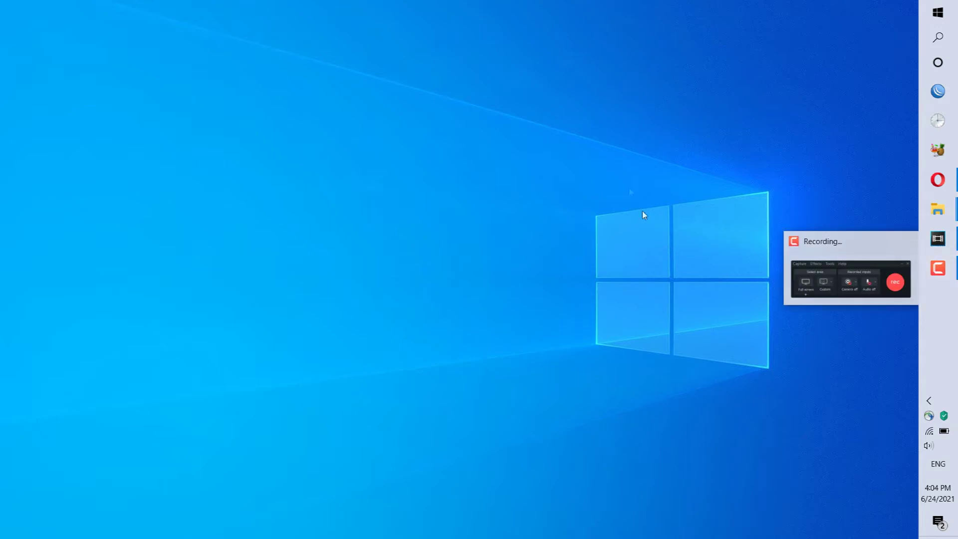
{"action": "key", "text": "super"}
{"action": "type", "text": "ch"}
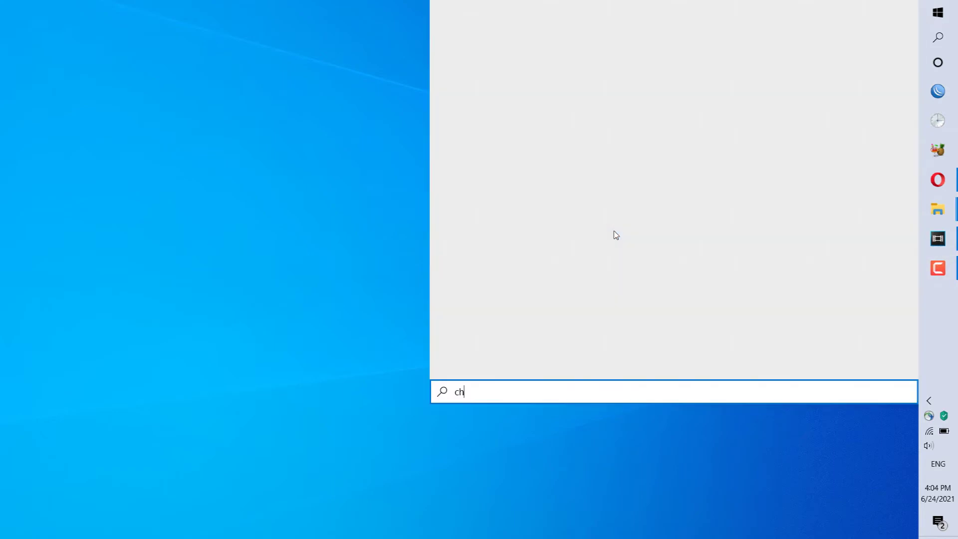
{"action": "key", "text": "Return"}
{"action": "type", "text": "google.com"}
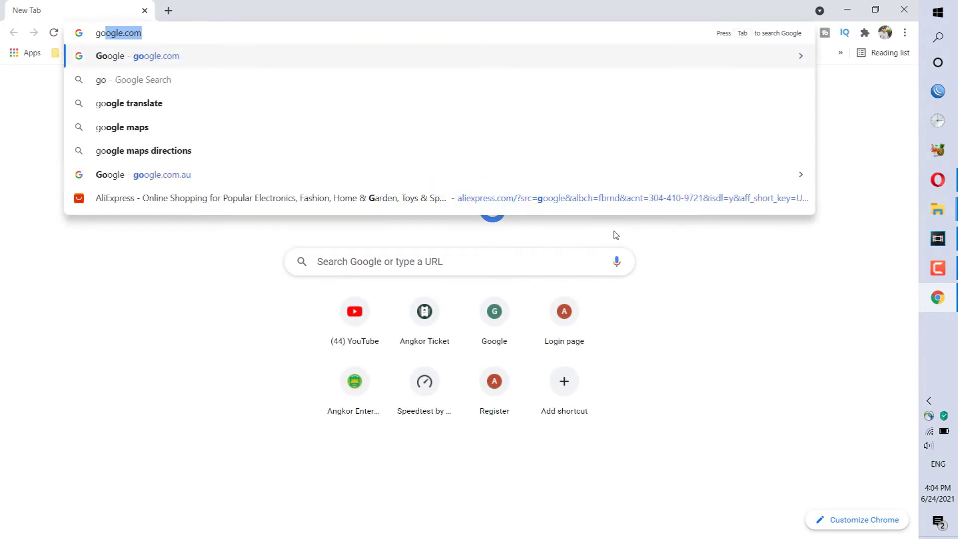
{"action": "type", "text": ".au"}
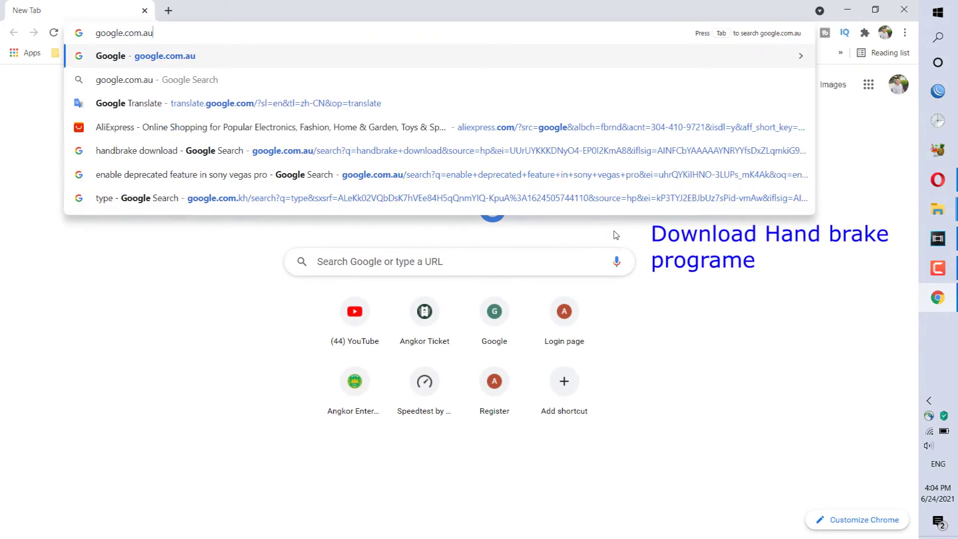
{"action": "key", "text": "Return"}
Step: Search Google for "handbrake download"
{"action": "type", "text": "hand"}
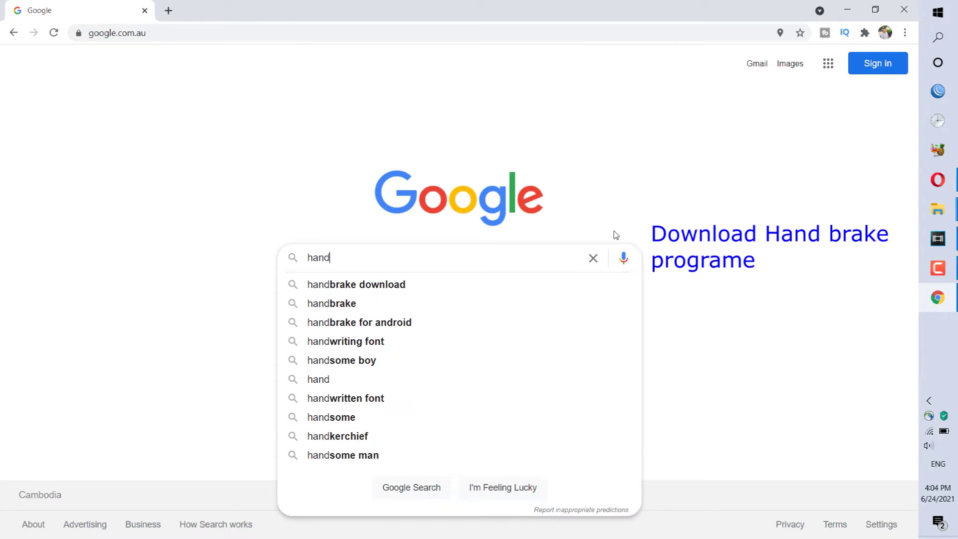
{"action": "key", "text": "Down"}
{"action": "key", "text": "Down"}
{"action": "key", "text": "Up"}
{"action": "key", "text": "Return"}
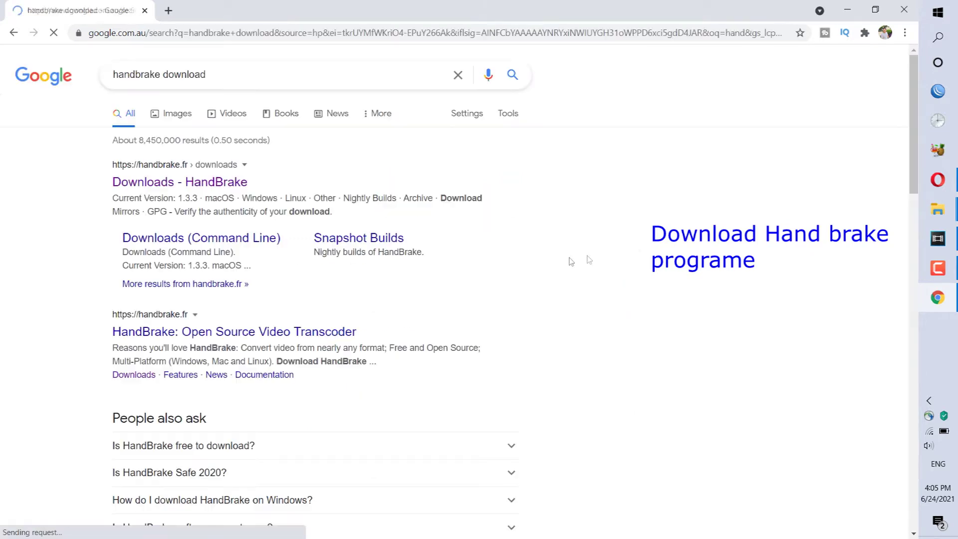
Step: Download the 64-bit Windows version of HandBrake 1.3.3 from the HandBrake downloads page
{"action": "left_click", "coordinate": [202, 184]}
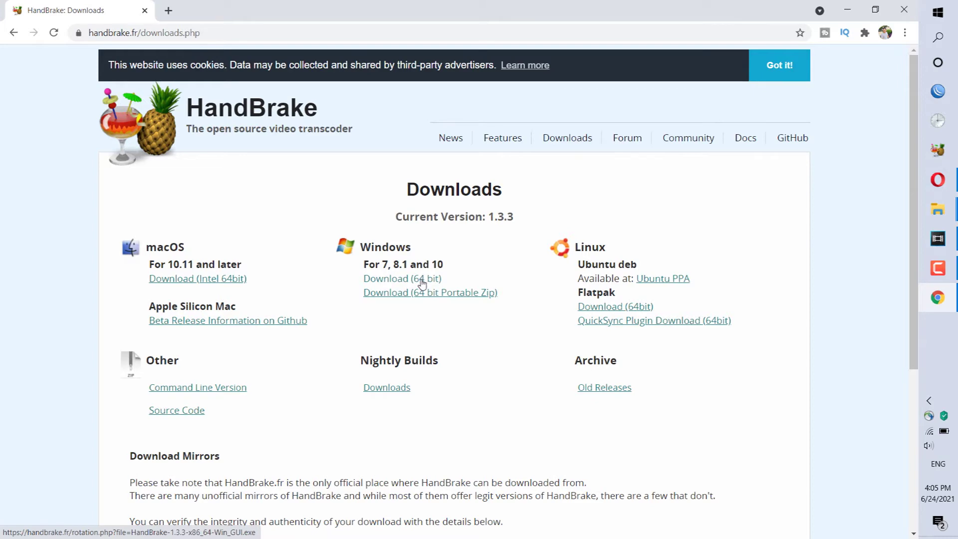
{"action": "left_click", "coordinate": [422, 283]}
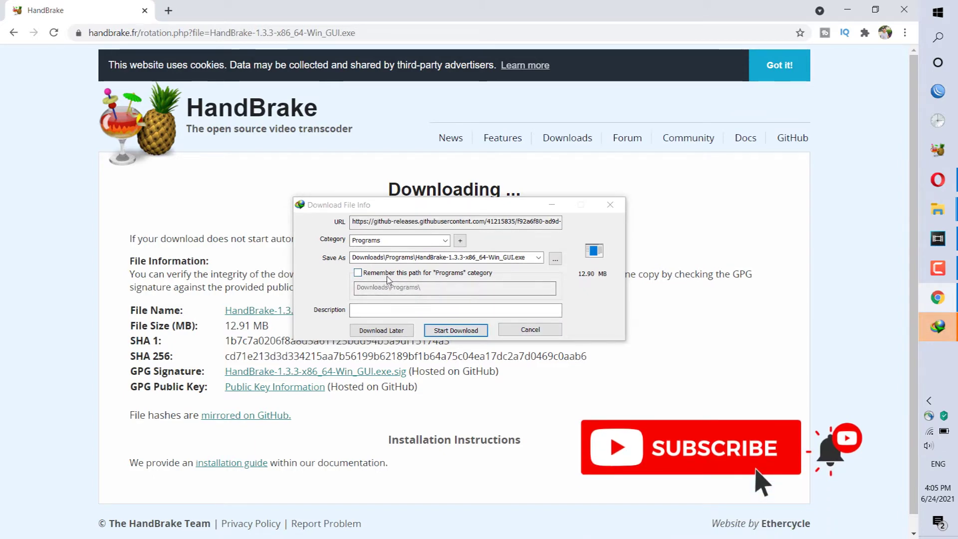
{"action": "left_click", "coordinate": [456, 330]}
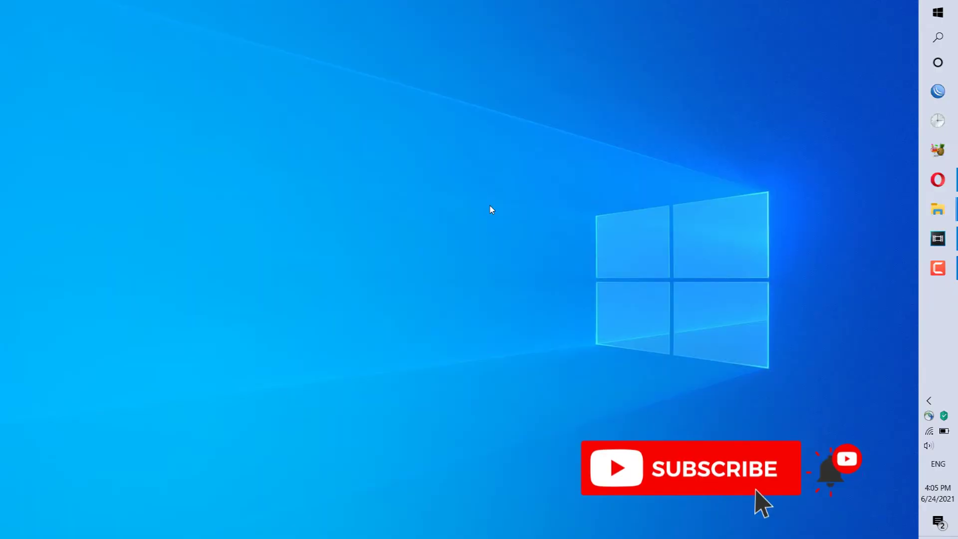
Step: Locate the HandBrake-1.3.3-x86_64-Win_GUI.exe installer in File Explorer's ADS folder, view its run options and close the folder
{"action": "mouse_move", "coordinate": [938, 210]}
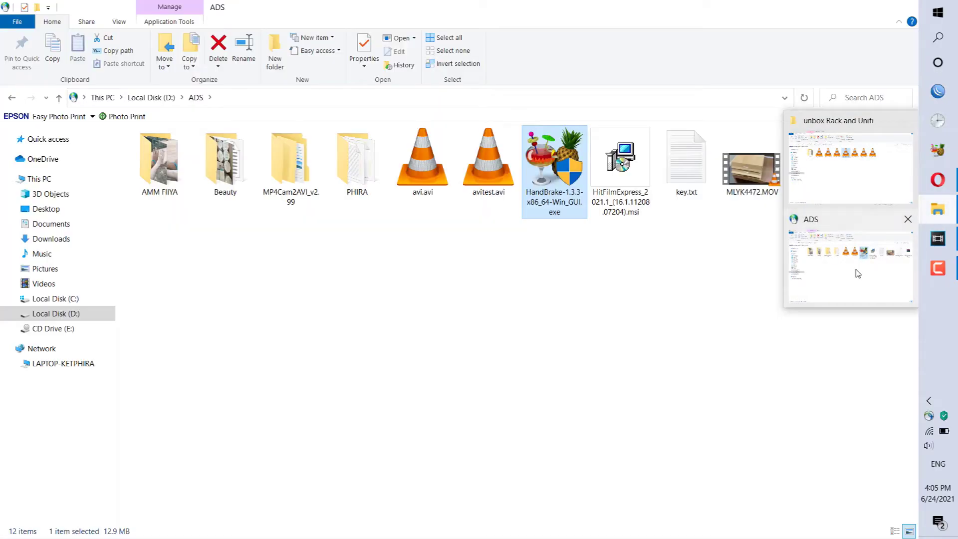
{"action": "left_click", "coordinate": [858, 273]}
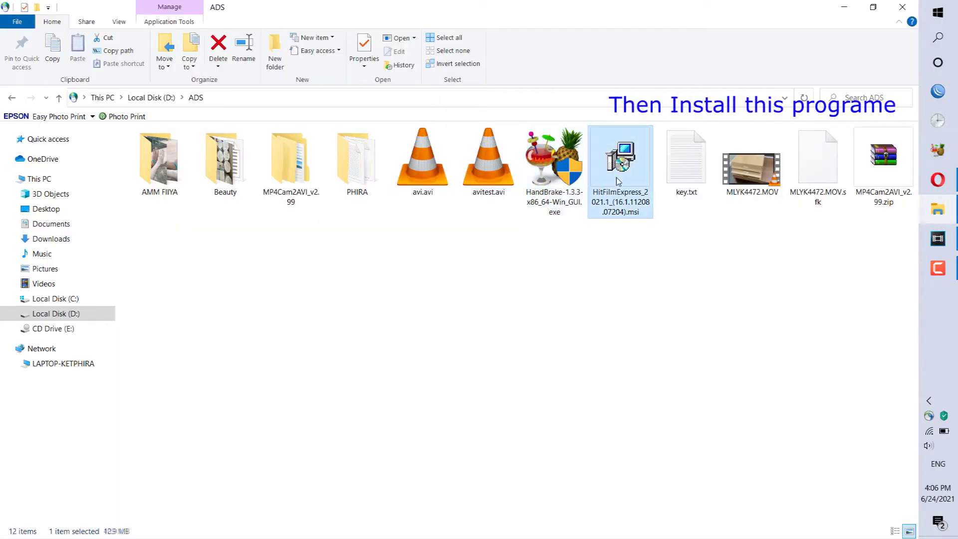
{"action": "left_click", "coordinate": [553, 181]}
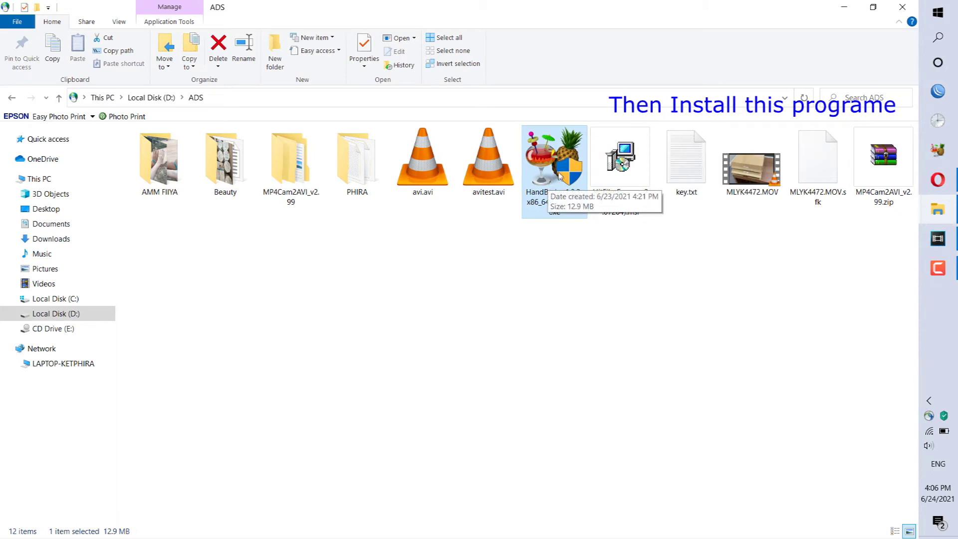
{"action": "right_click", "coordinate": [556, 166]}
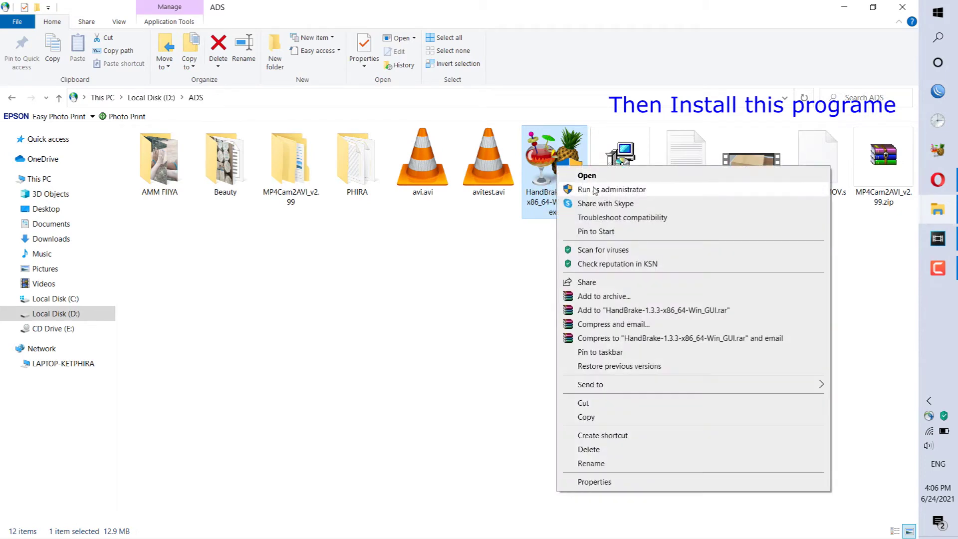
{"action": "left_click", "coordinate": [530, 240]}
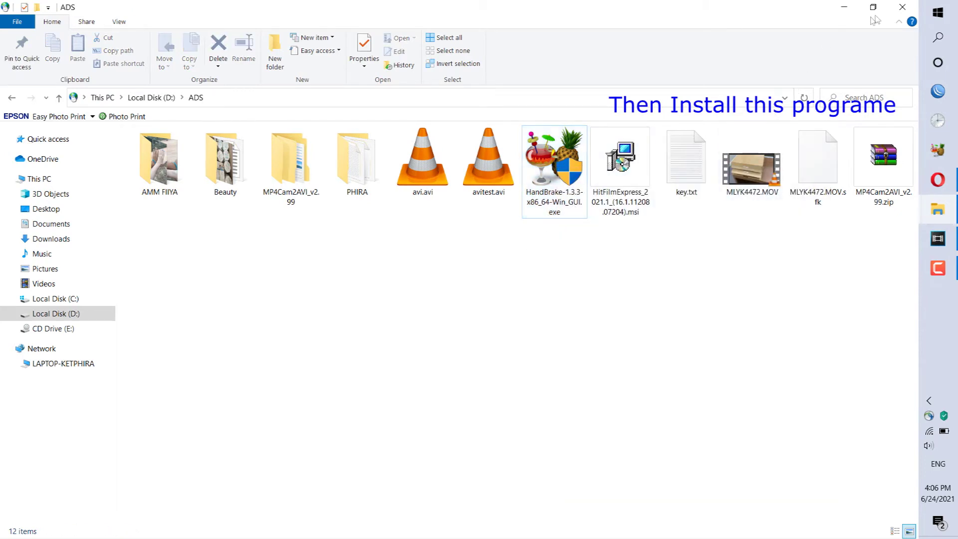
{"action": "left_click", "coordinate": [902, 7]}
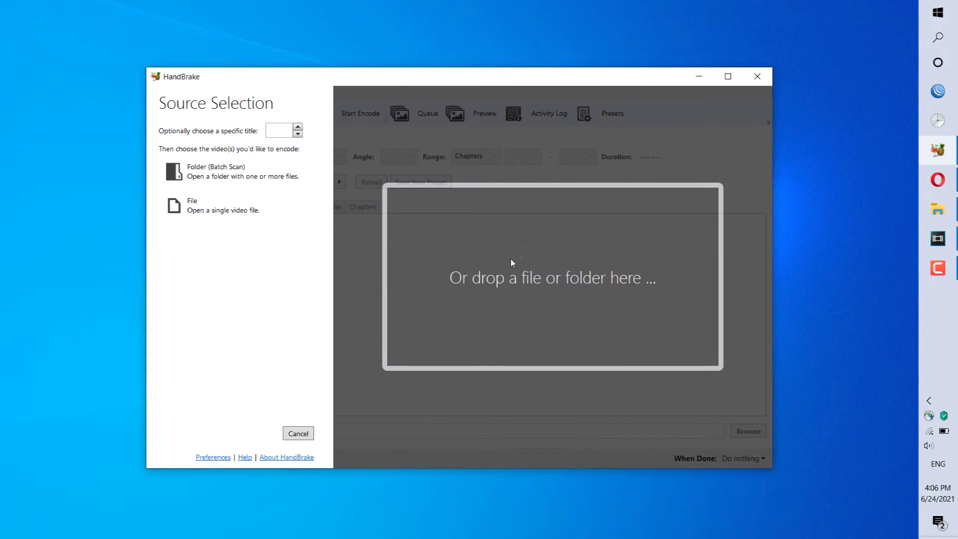
Step: Load IMG_3875.MOV from the unbox Rack and Unifi folder into HandBrake and choose MP4 as the output format
{"action": "left_click", "coordinate": [207, 209]}
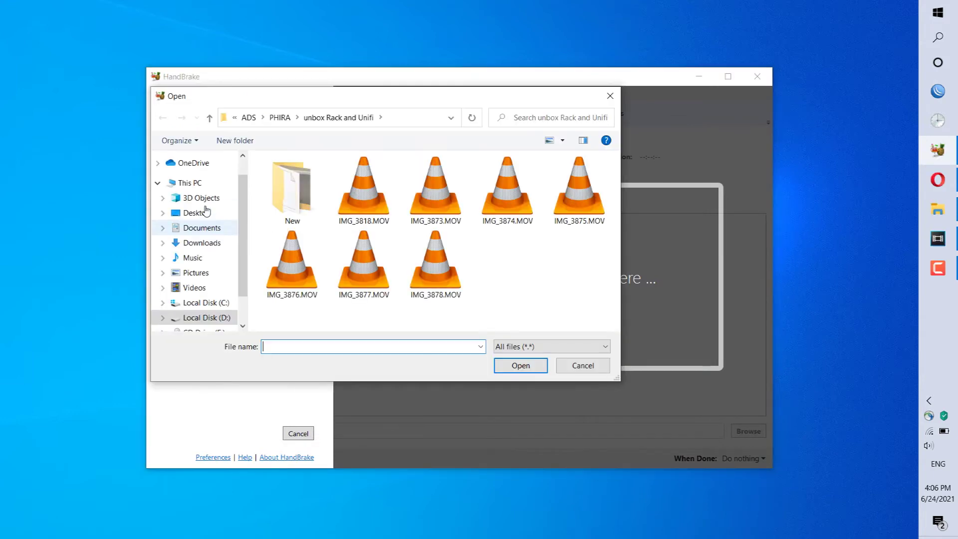
{"action": "left_click", "coordinate": [580, 203]}
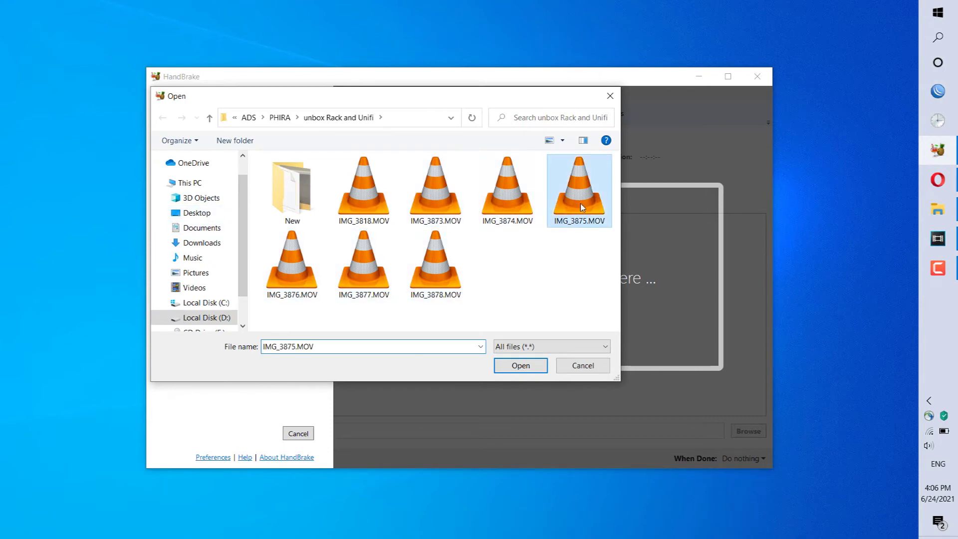
{"action": "left_click", "coordinate": [521, 366]}
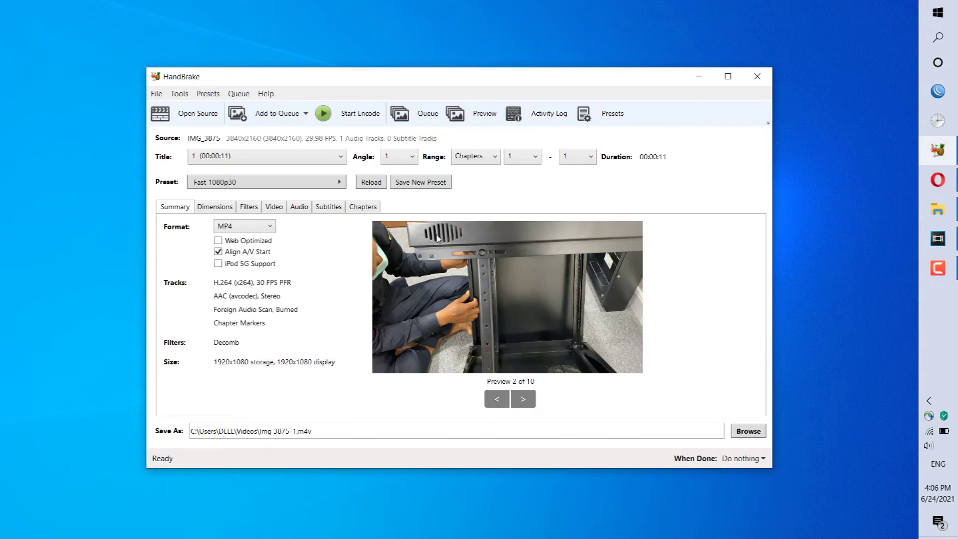
{"action": "left_click", "coordinate": [270, 228]}
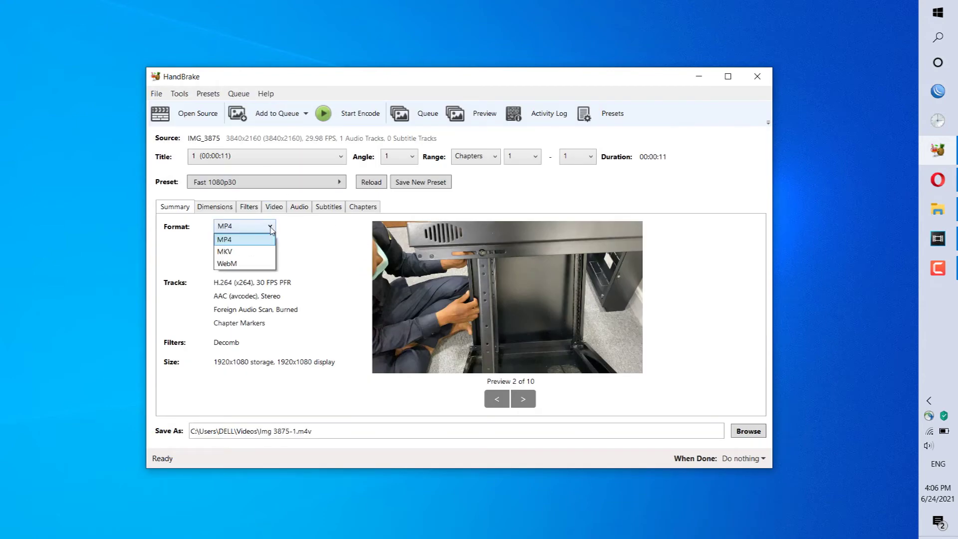
{"action": "left_click", "coordinate": [237, 241]}
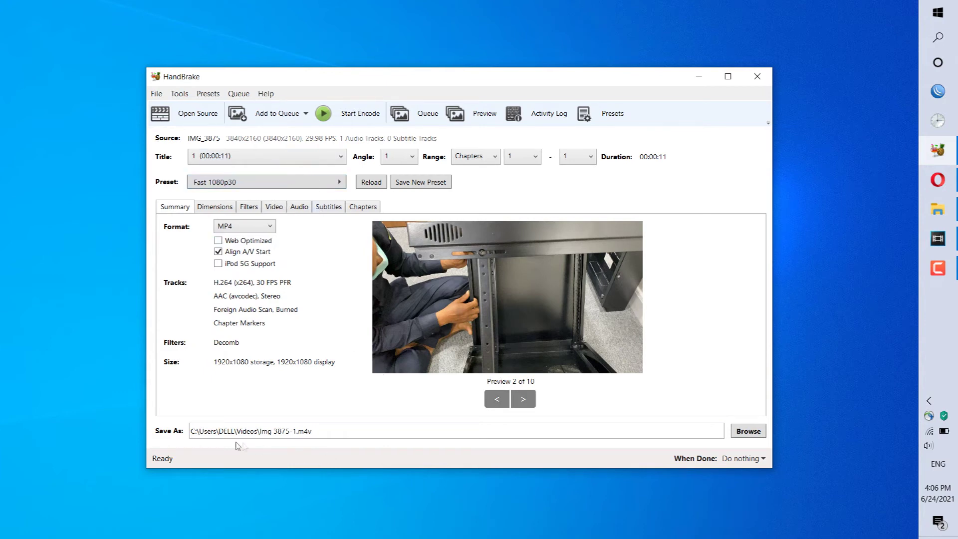
Step: Set the encode destination to the ADS folder on Local Disk (D:) with the file name "my testing.m4v"
{"action": "left_click", "coordinate": [749, 431]}
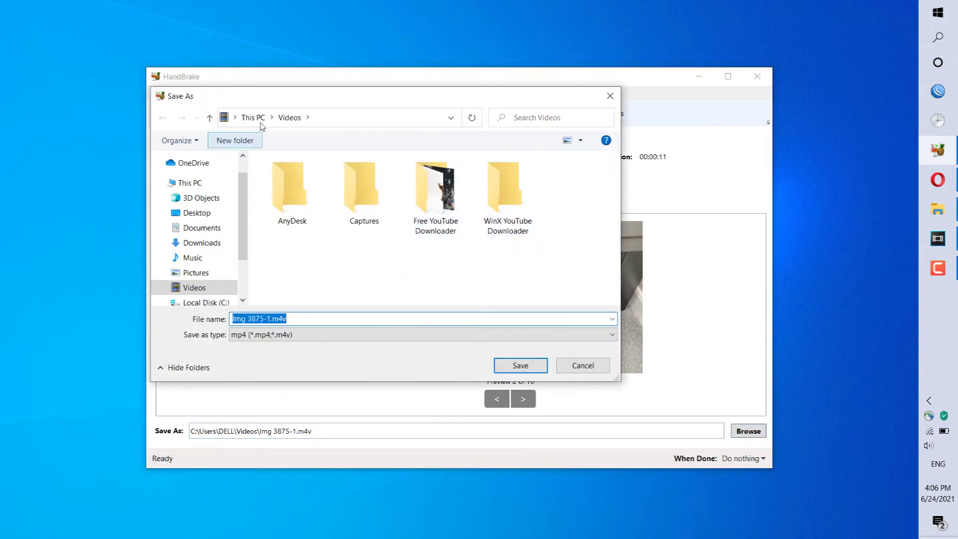
{"action": "scroll", "coordinate": [203, 292], "scroll_direction": "down", "scroll_amount": 1}
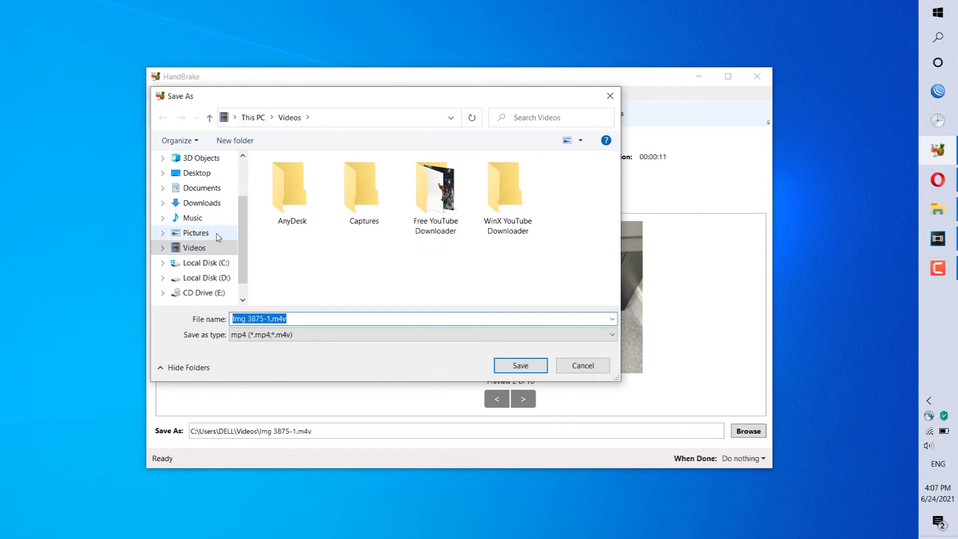
{"action": "left_click", "coordinate": [219, 277]}
{"action": "double_click", "coordinate": [277, 161]}
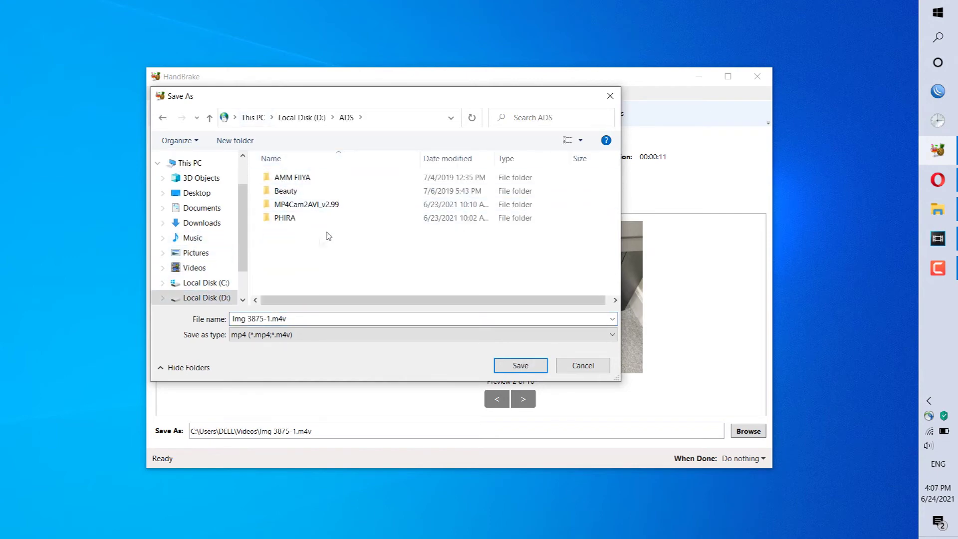
{"action": "left_click", "coordinate": [271, 319]}
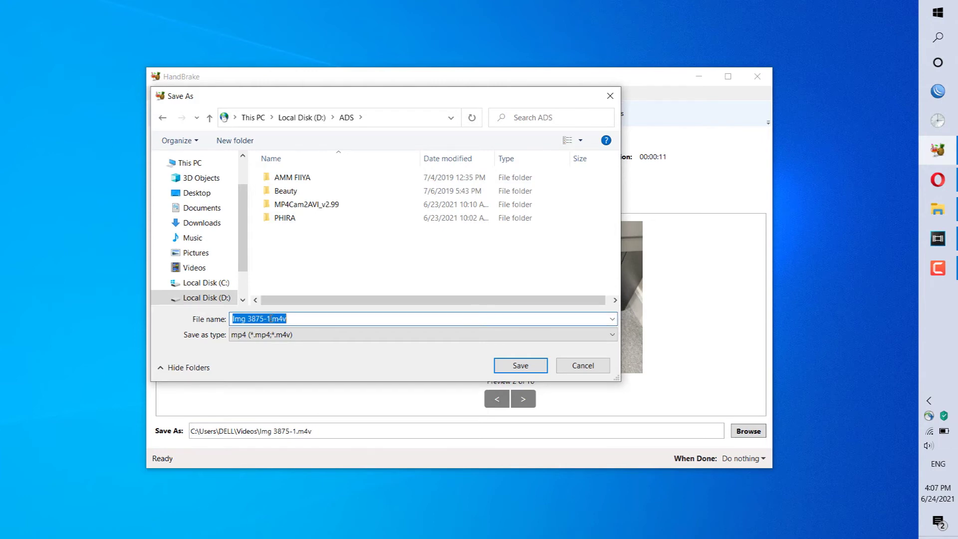
{"action": "left_click_drag", "start_coordinate": [271, 319], "coordinate": [232, 318]}
{"action": "type", "text": "my"}
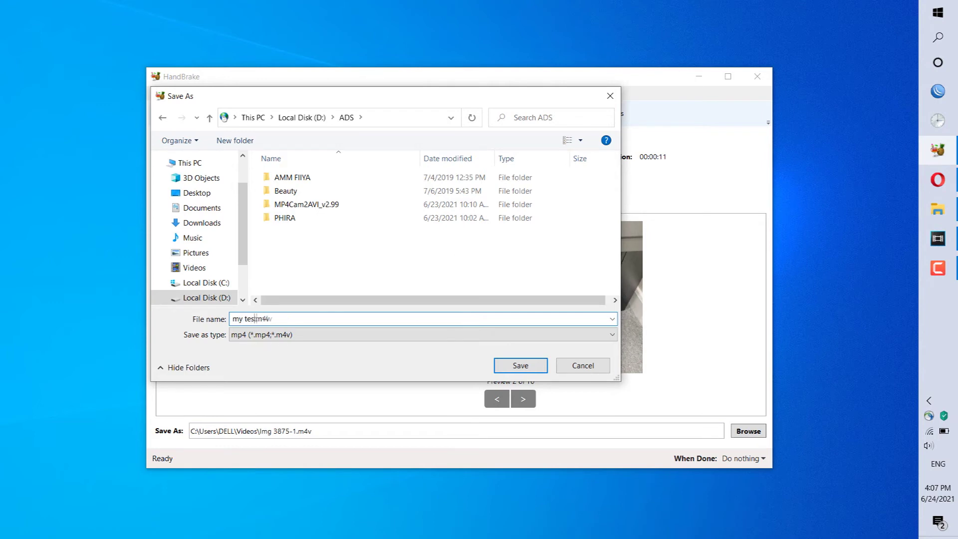
{"action": "type", "text": " testing"}
{"action": "left_click", "coordinate": [520, 365]}
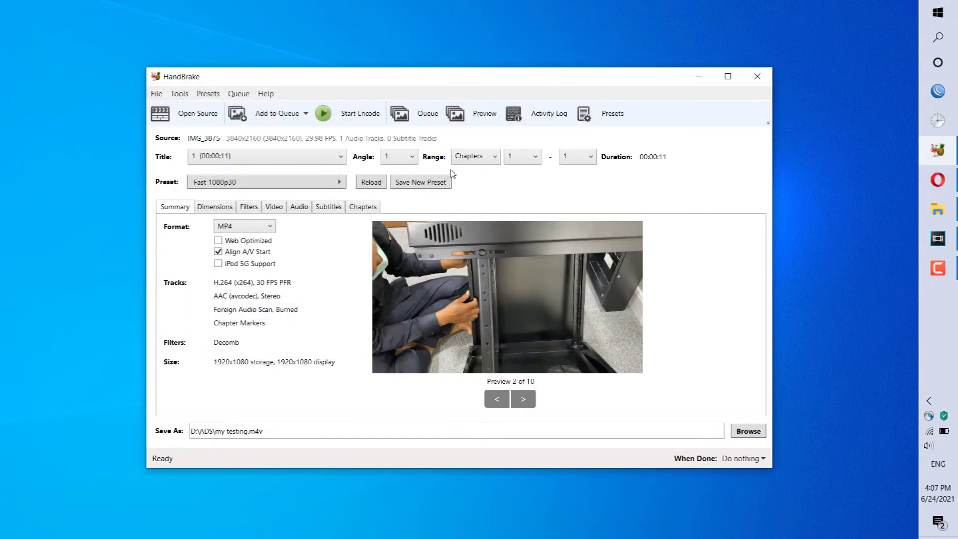
Step: Encode IMG_3875 to the MP4 destination file and close HandBrake when the conversion is done
{"action": "left_click", "coordinate": [351, 116]}
{"action": "left_click", "coordinate": [759, 76]}
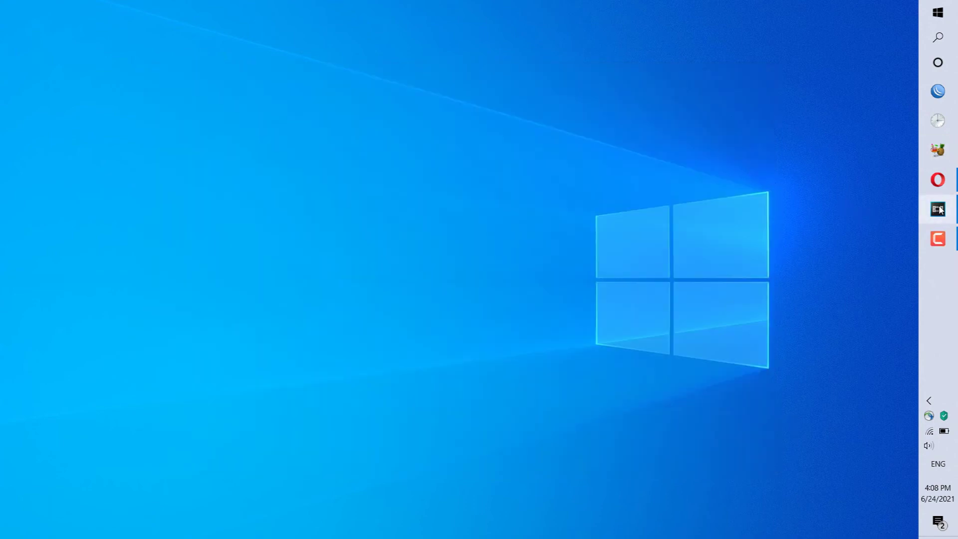
Step: Switch to Vegas Pro 13 and import my testing.m4v from the ADS folder on Local Disk (D:) into the project media
{"action": "left_click", "coordinate": [938, 209]}
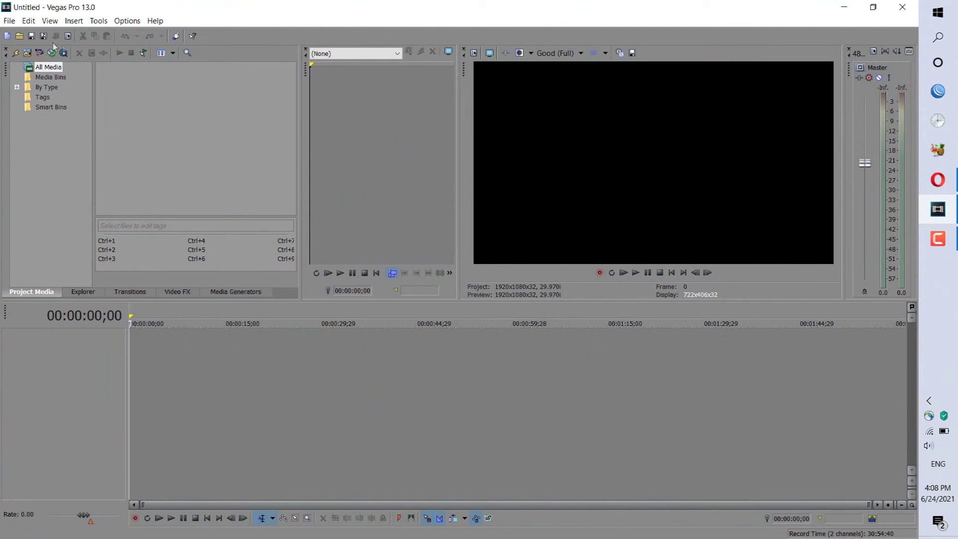
{"action": "left_click", "coordinate": [9, 21]}
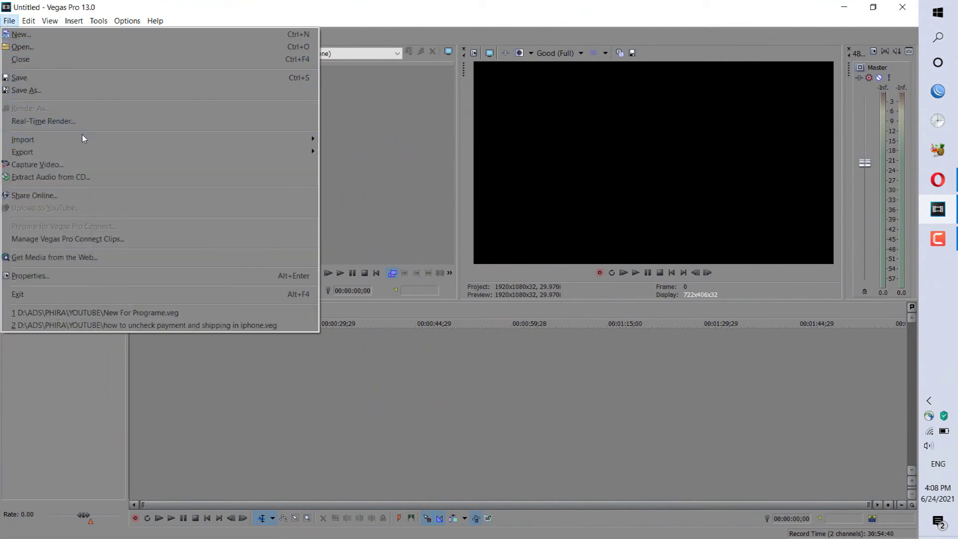
{"action": "mouse_move", "coordinate": [82, 138]}
{"action": "left_click", "coordinate": [340, 139]}
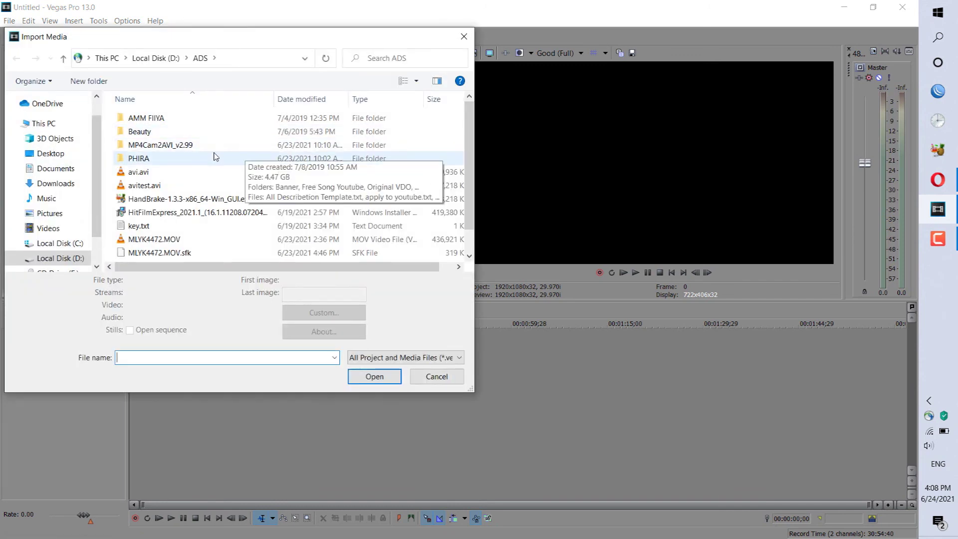
{"action": "scroll", "coordinate": [215, 157], "scroll_direction": "down", "scroll_amount": 1}
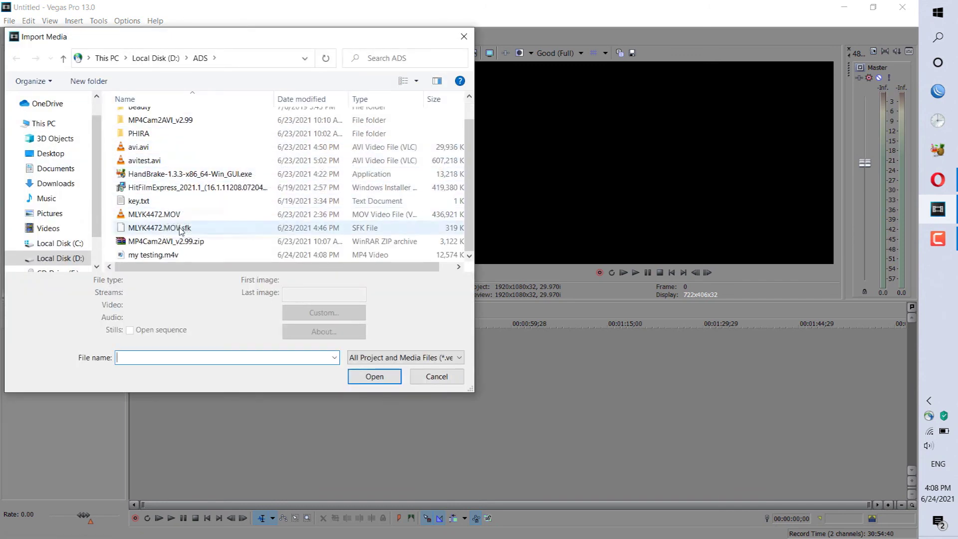
{"action": "scroll", "coordinate": [189, 214], "scroll_direction": "up", "scroll_amount": 1}
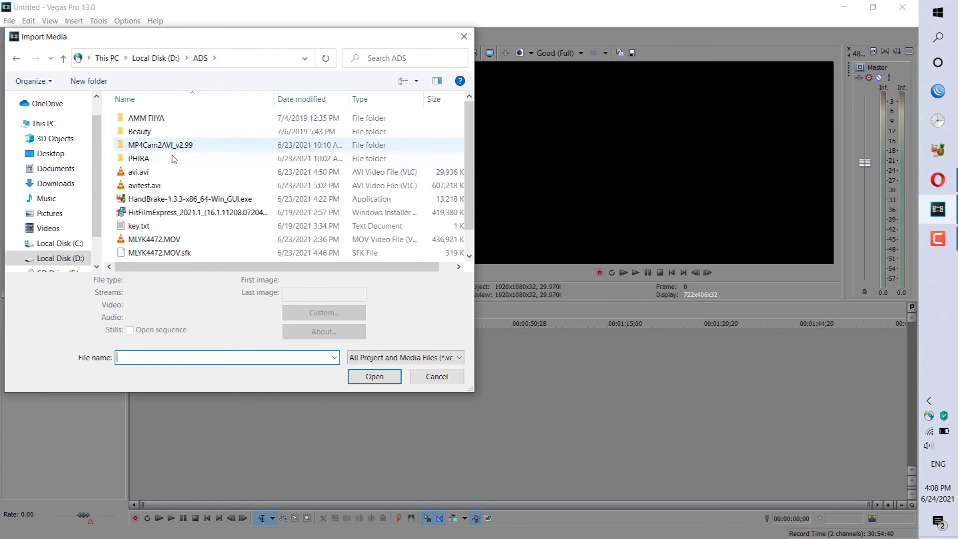
{"action": "scroll", "coordinate": [175, 184], "scroll_direction": "down", "scroll_amount": 1}
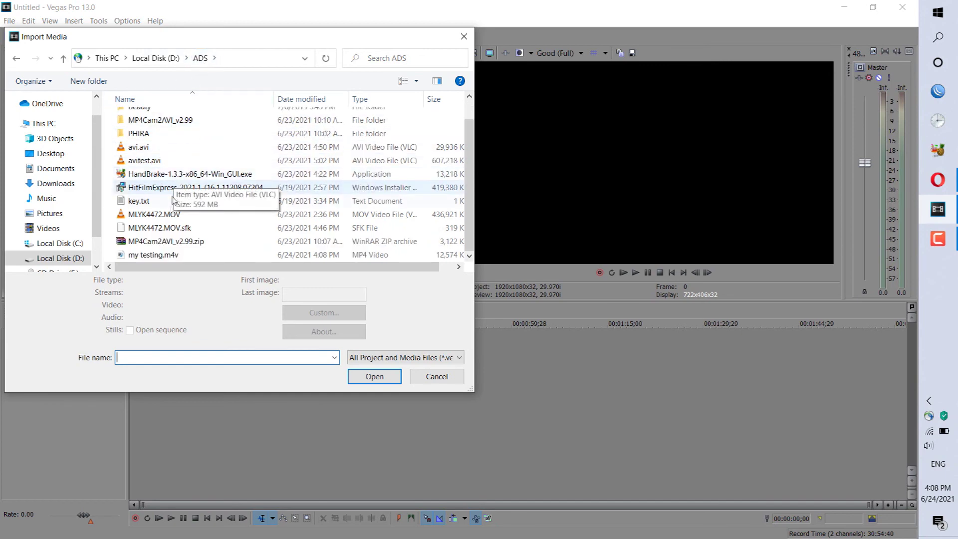
{"action": "left_click", "coordinate": [148, 255]}
{"action": "left_click", "coordinate": [372, 394]}
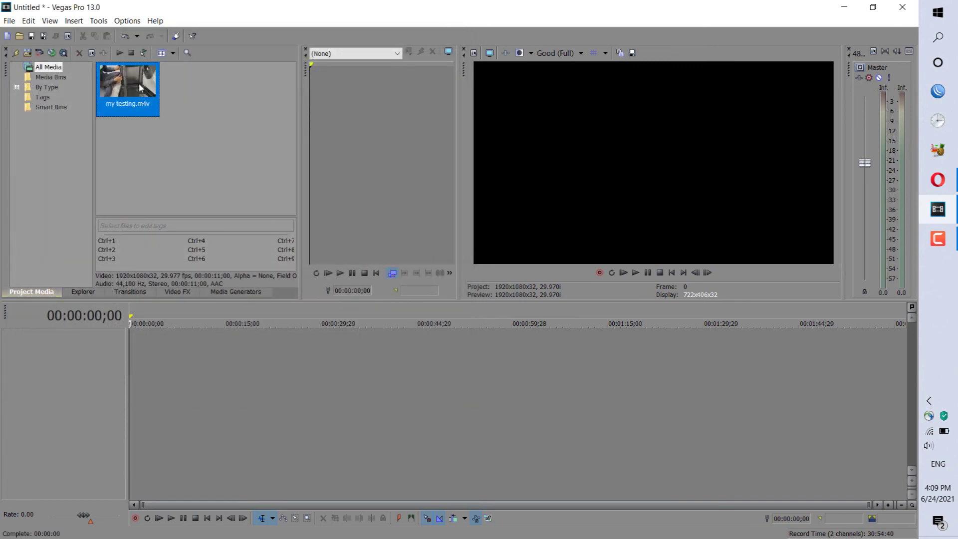
Step: Place the my testing.m4v clip at the start of the empty timeline and play it back from the beginning
{"action": "left_click_drag", "start_coordinate": [140, 98], "coordinate": [159, 372]}
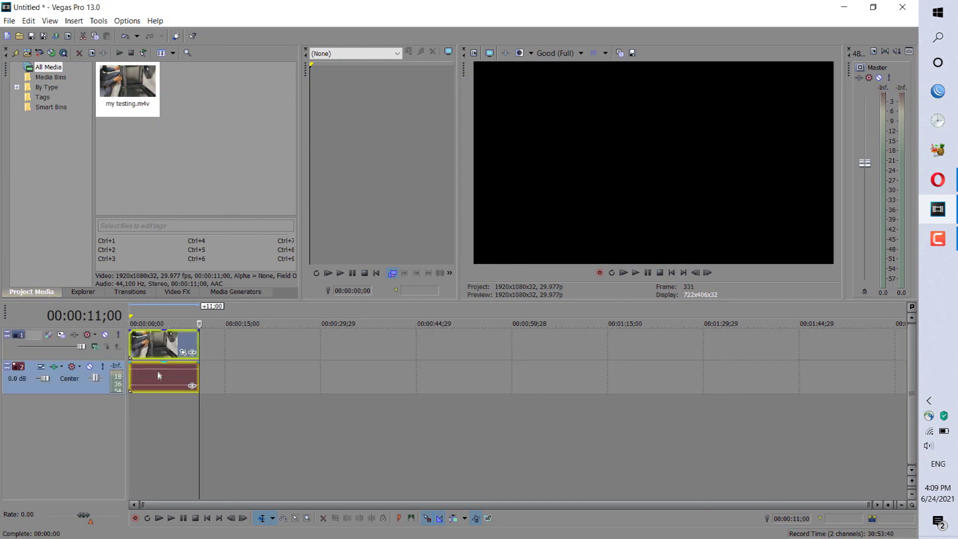
{"action": "left_click", "coordinate": [141, 375]}
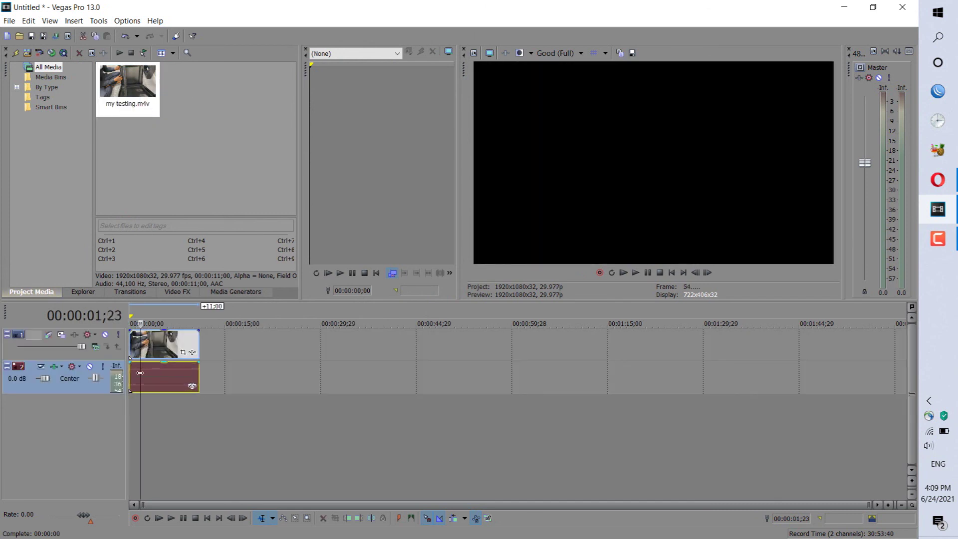
{"action": "key", "text": "space"}
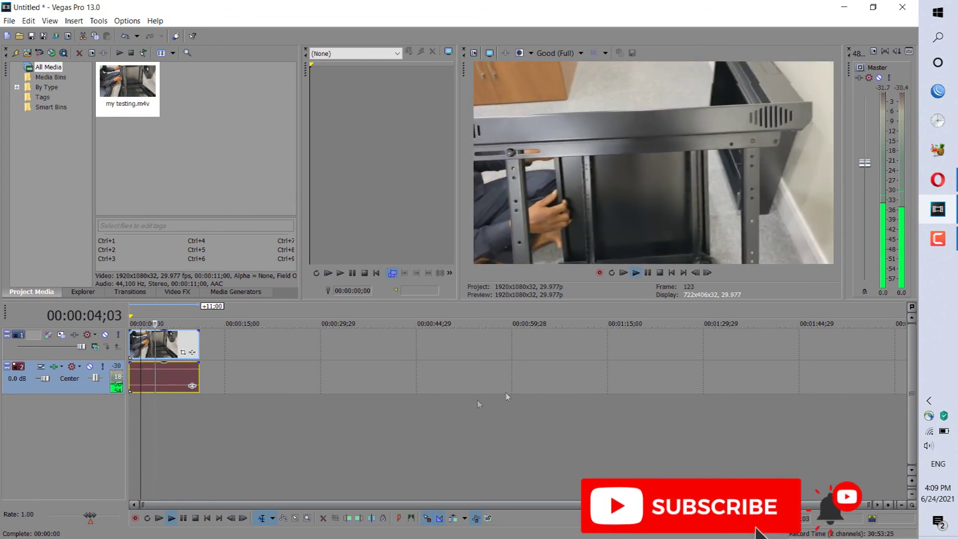
{"action": "left_click", "coordinate": [673, 273]}
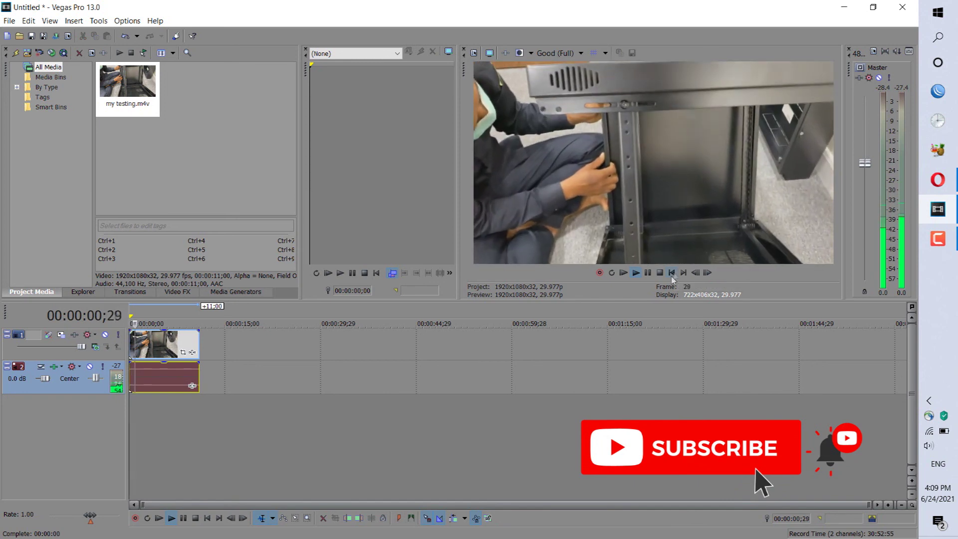